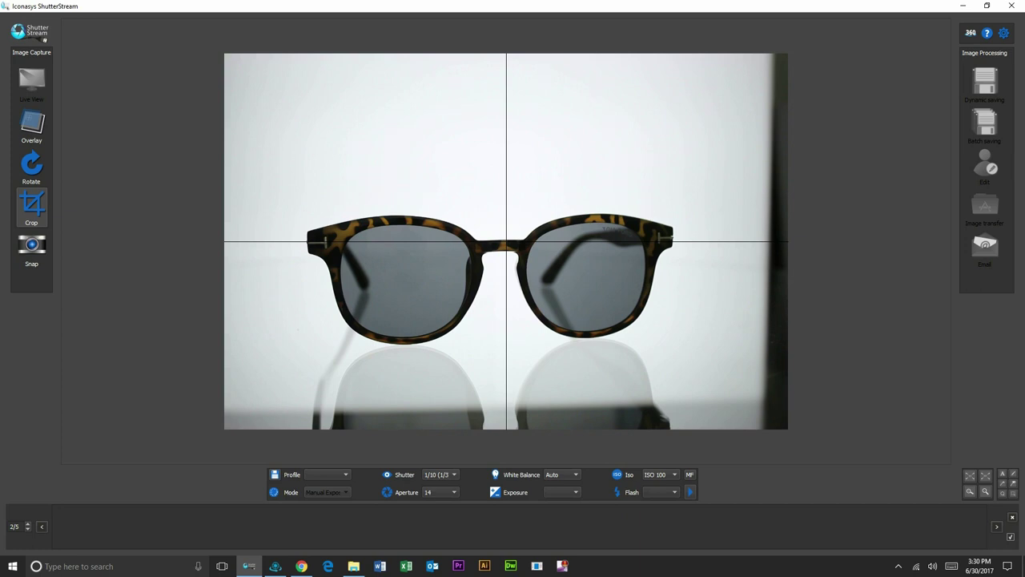
# - Set the camera's shutter speed to 1/4 and magnify the live view for checking manual focus
pyautogui.click(439, 474)
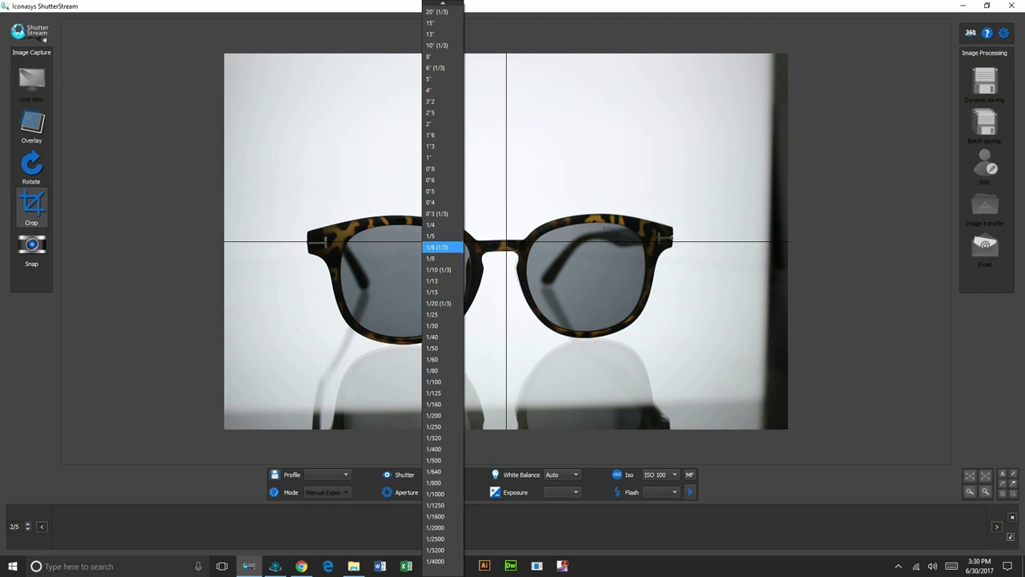
pyautogui.press('Return')
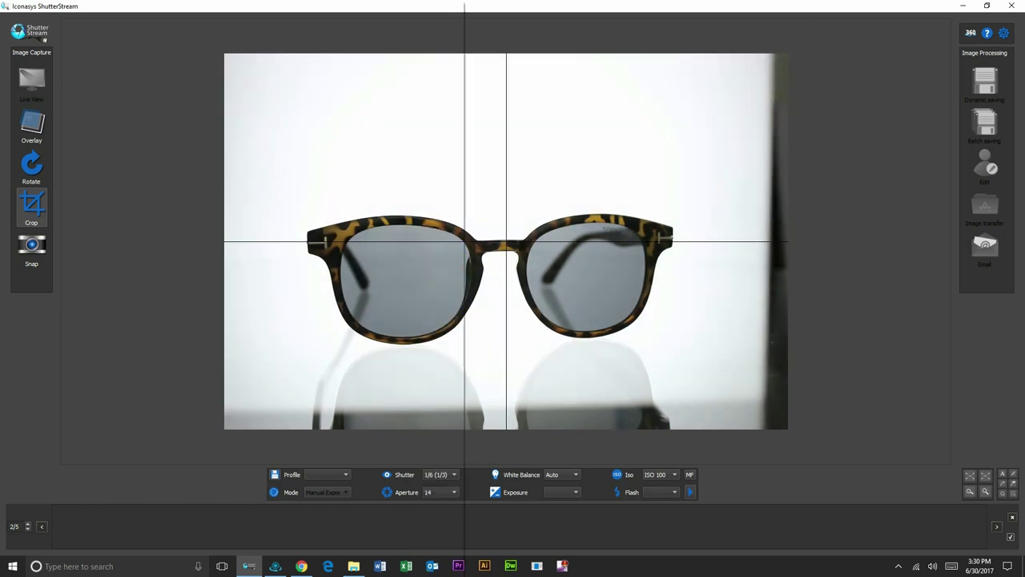
pyautogui.click(439, 474)
pyautogui.click(443, 224)
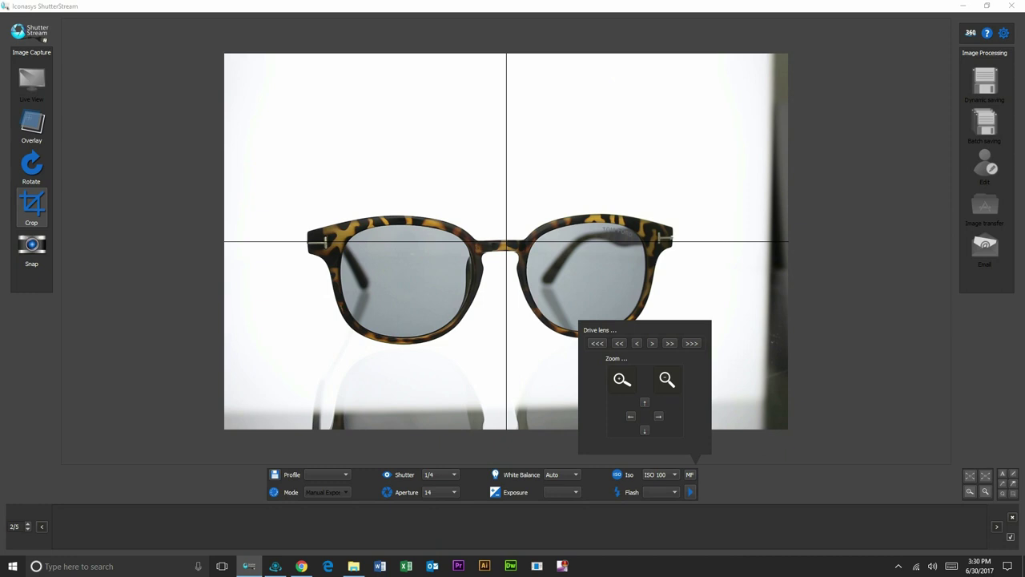
pyautogui.click(620, 380)
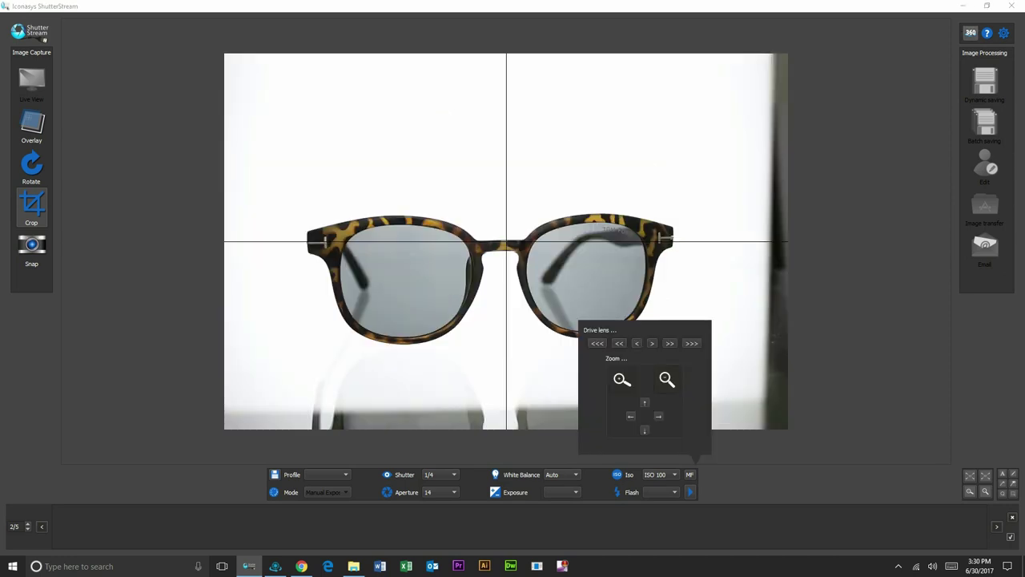
# - Run a continuous turntable spin from the Rotate 360 settings and draw a crop frame enclosing the sunglasses throughout the rotation
pyautogui.click(970, 33)
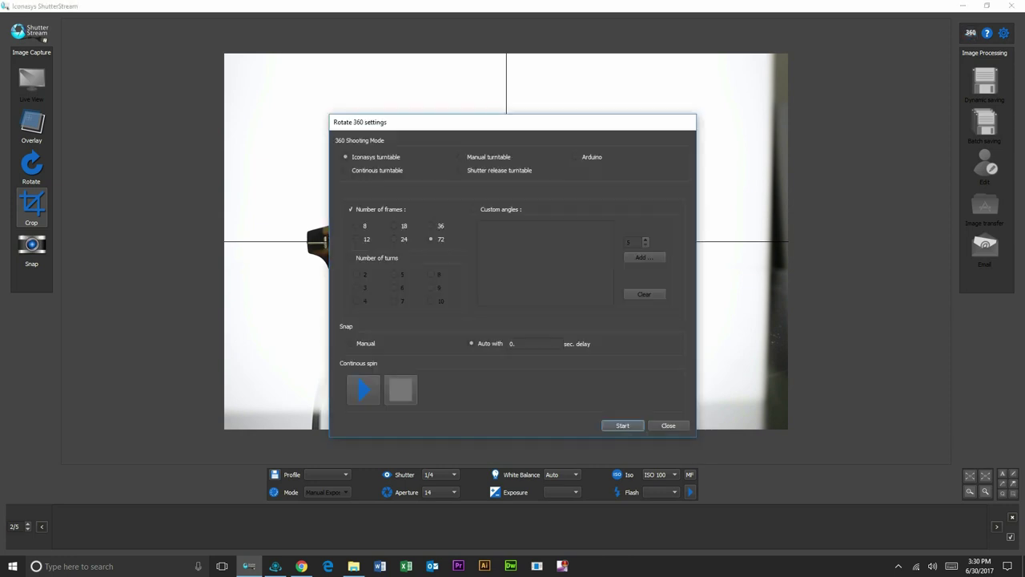
pyautogui.moveTo(513, 122); pyautogui.dragTo(974, 57)
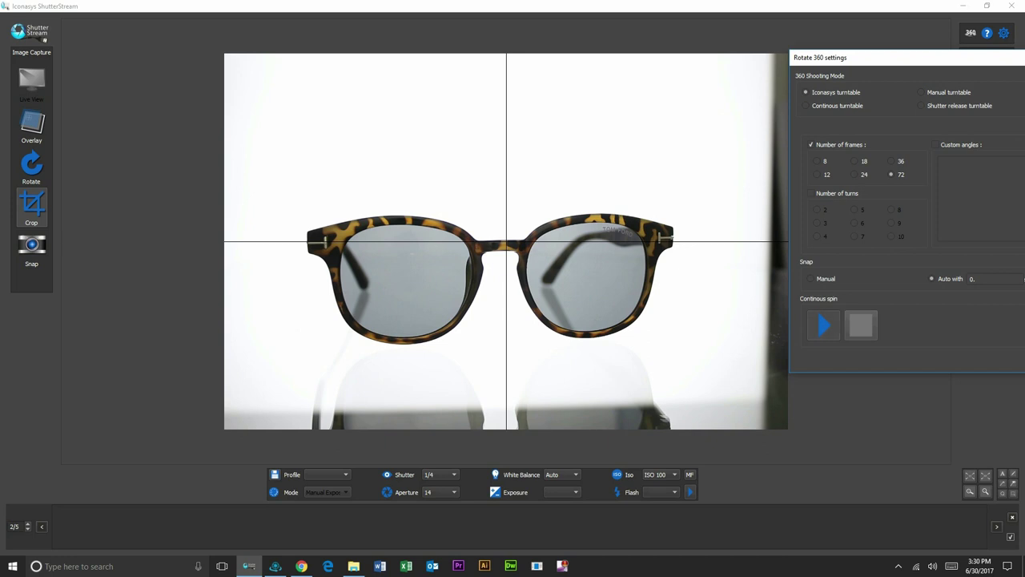
pyautogui.click(824, 324)
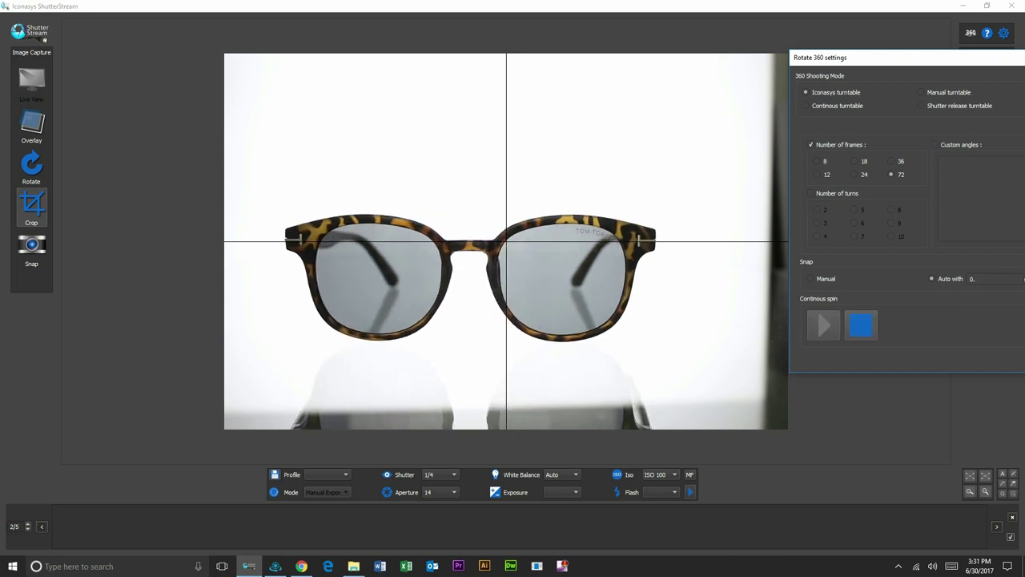
pyautogui.moveTo(246, 99); pyautogui.dragTo(738, 387)
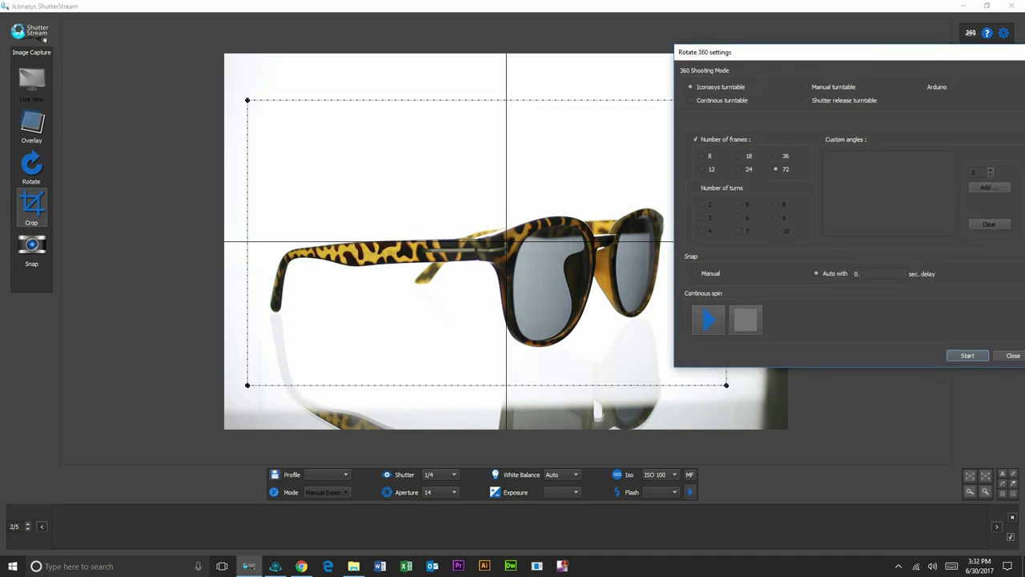
# - Capture a 24-frame 360 sequence of the sunglasses with the Iconasys turntable
pyautogui.click(739, 169)
pyautogui.press('Return')
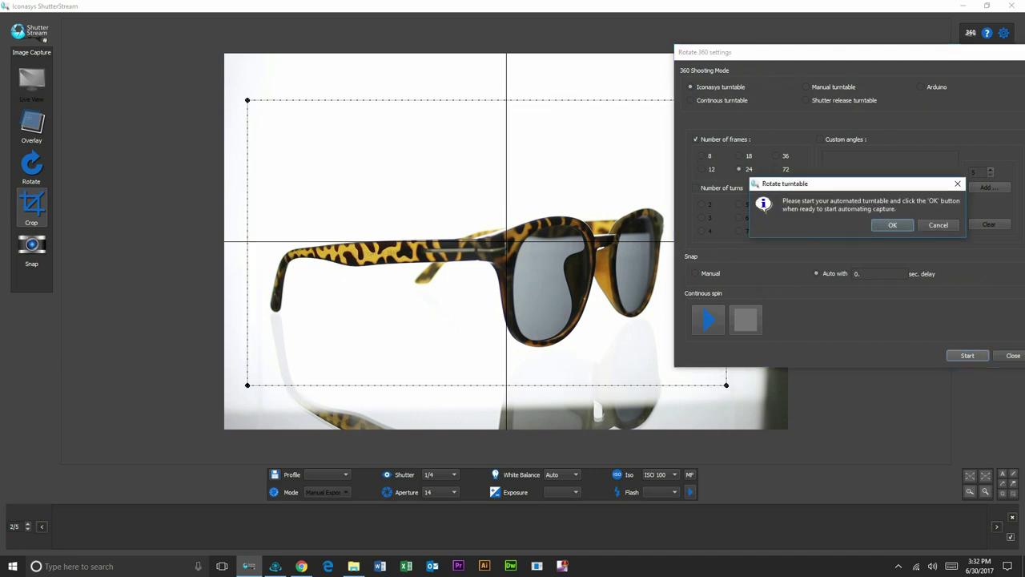
pyautogui.press('Return')
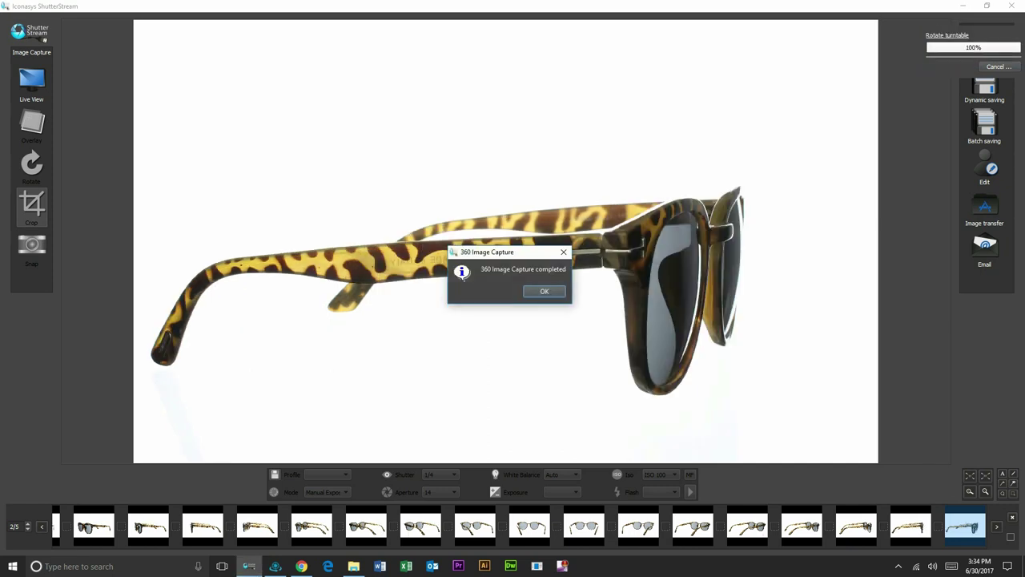
pyautogui.press('Return')
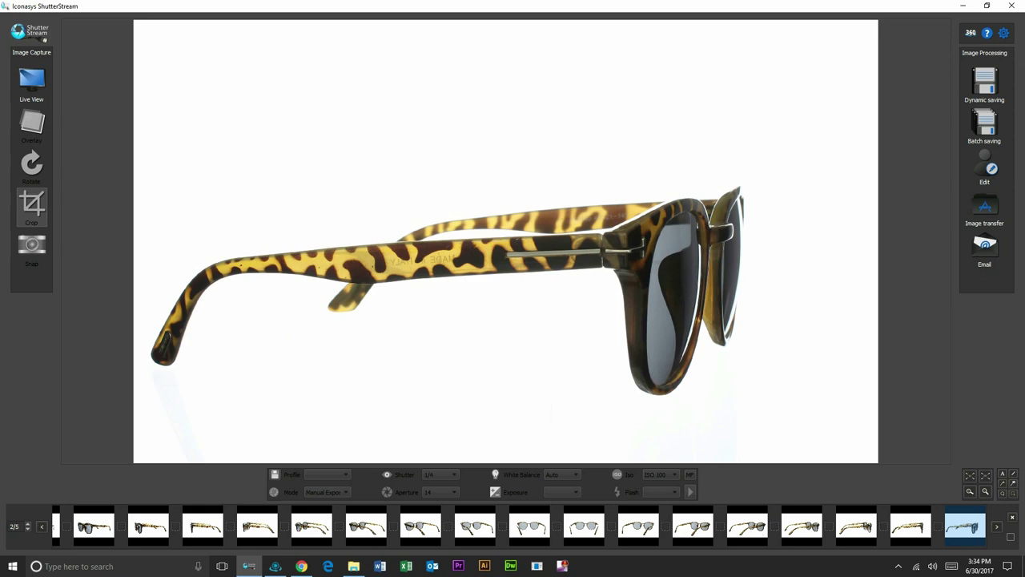
# - Select all captured frames, open them in the image editor and sample the background with the colour picker
pyautogui.click(1011, 537)
pyautogui.click(984, 168)
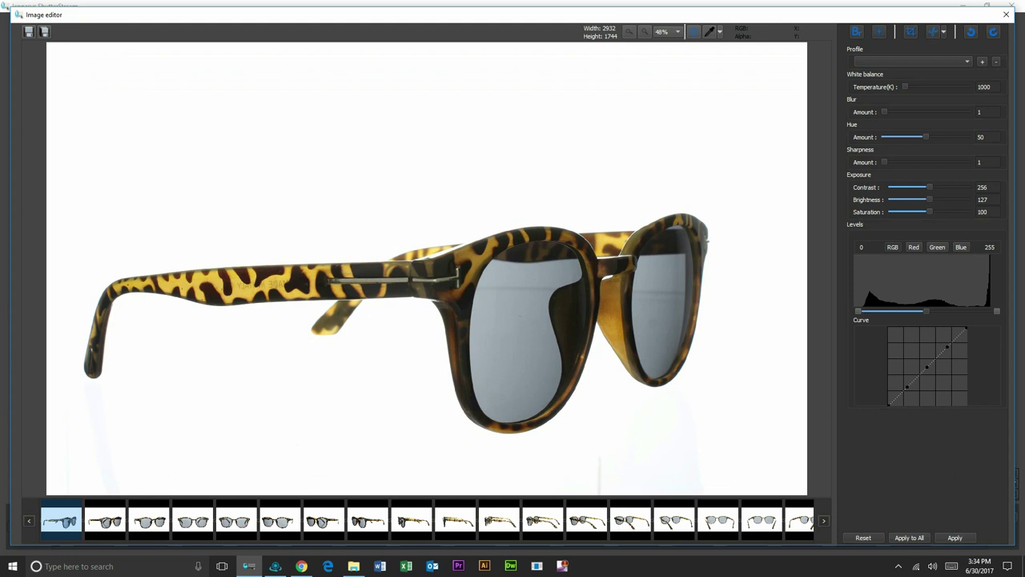
pyautogui.click(708, 31)
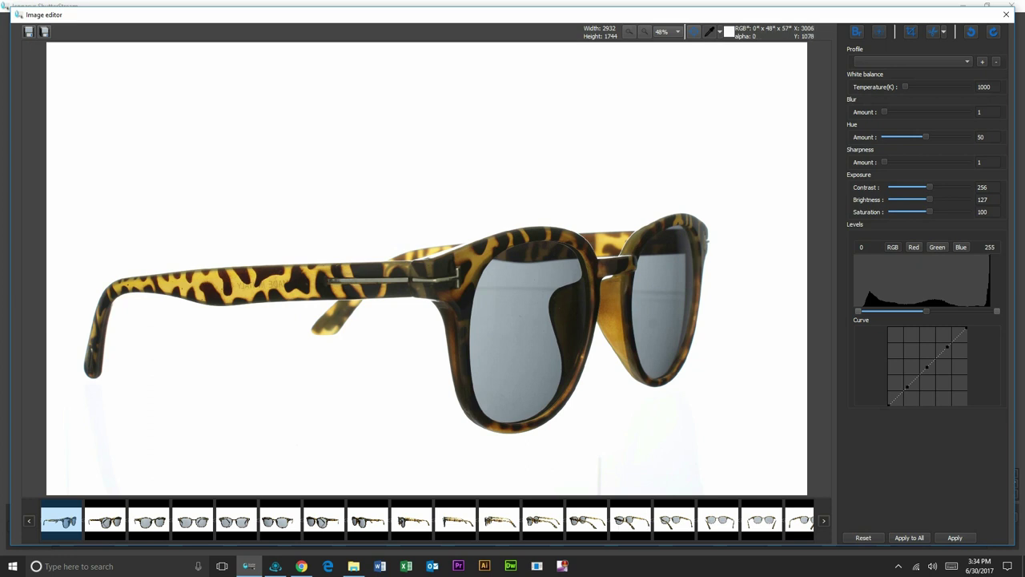
# - Lower the white point in Levels to whiten the background and apply the adjustment to all images
pyautogui.moveTo(997, 311); pyautogui.dragTo(987, 310)
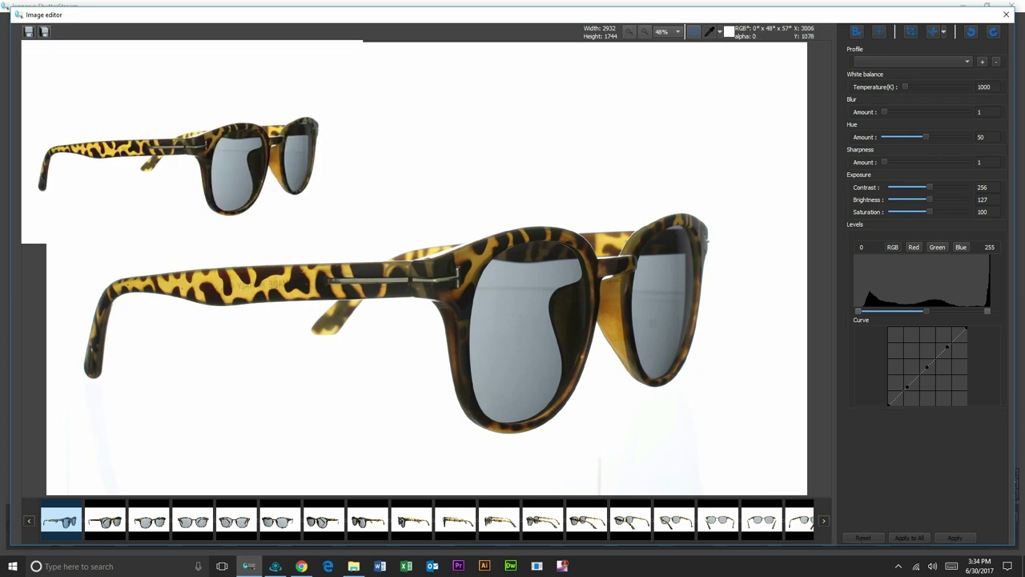
pyautogui.doubleClick(984, 311)
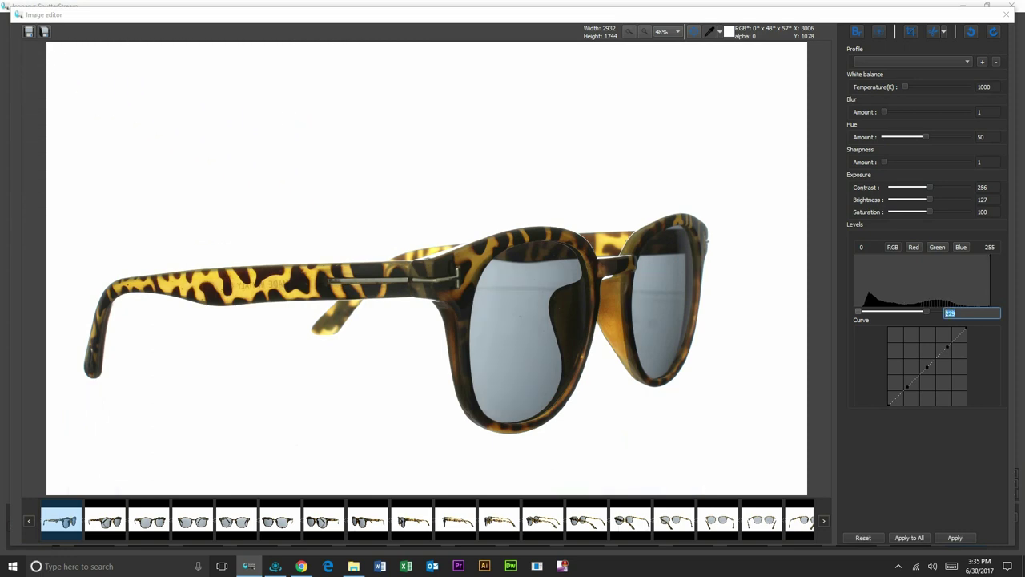
pyautogui.press('BackSpace')
pyautogui.press('BackSpace')
pyautogui.press('Return')
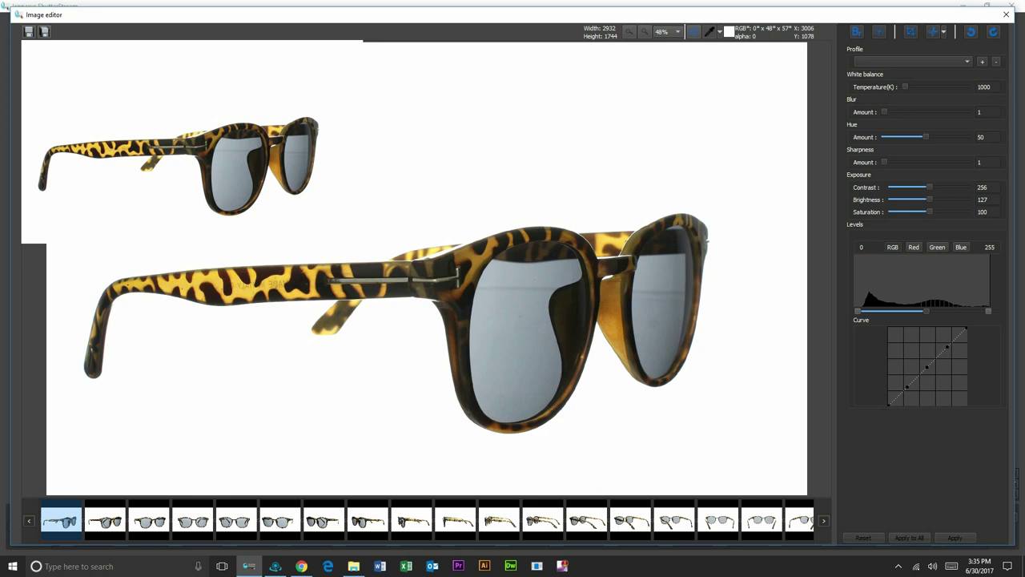
pyautogui.press('Right')
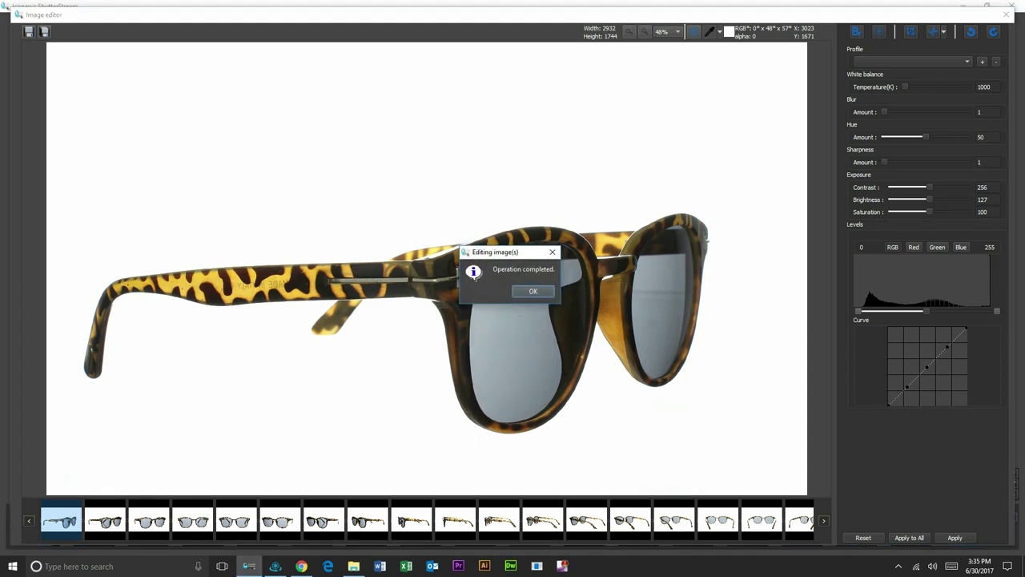
pyautogui.press('Return')
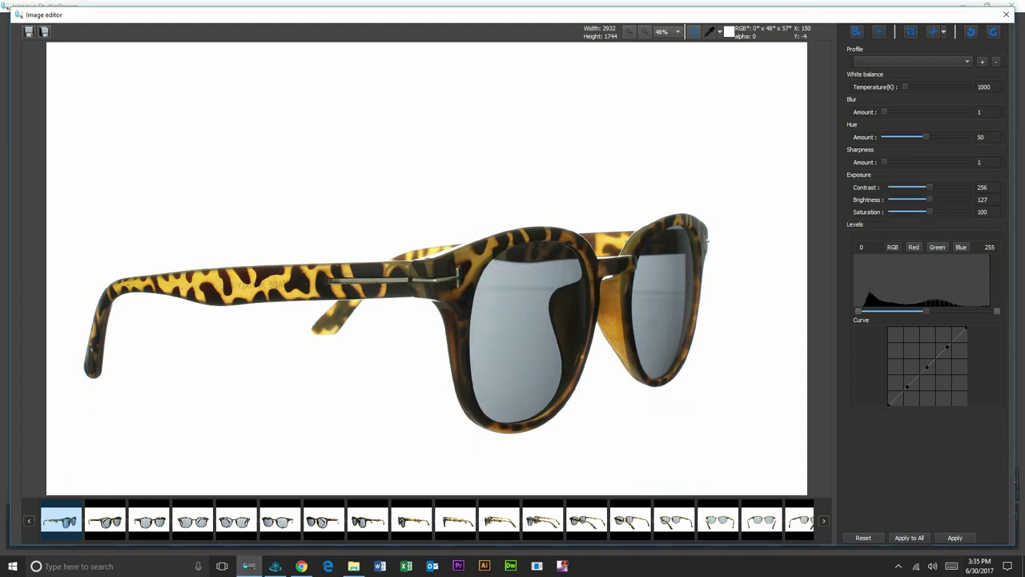
# - Batch save the edited images under the name "sunglasses-" with two-digit sequential numbering, resized to a width of 1000
pyautogui.click(44, 31)
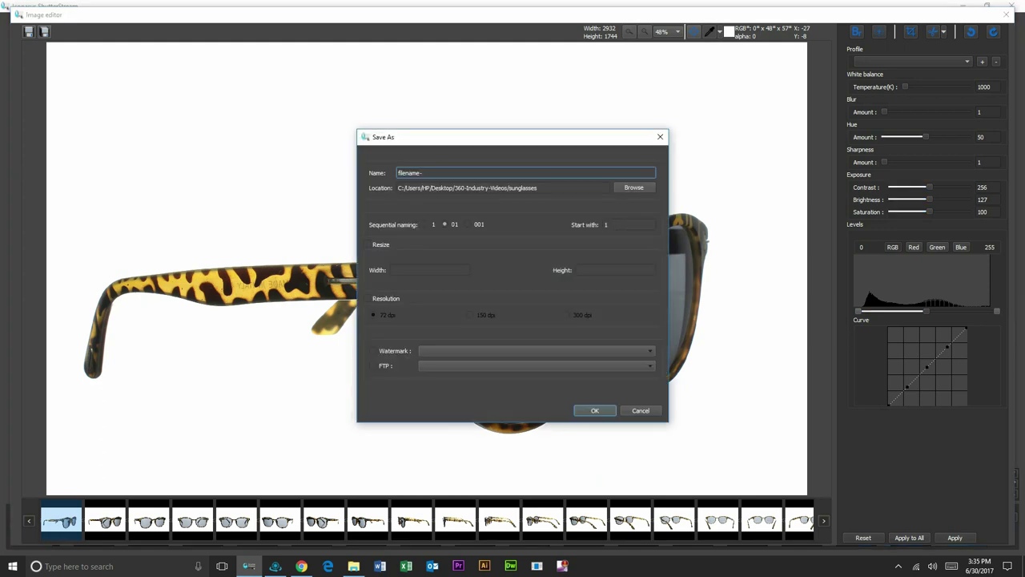
pyautogui.hotkey('ctrl', 'a')
pyautogui.write('sunglasses-')
pyautogui.click(368, 244)
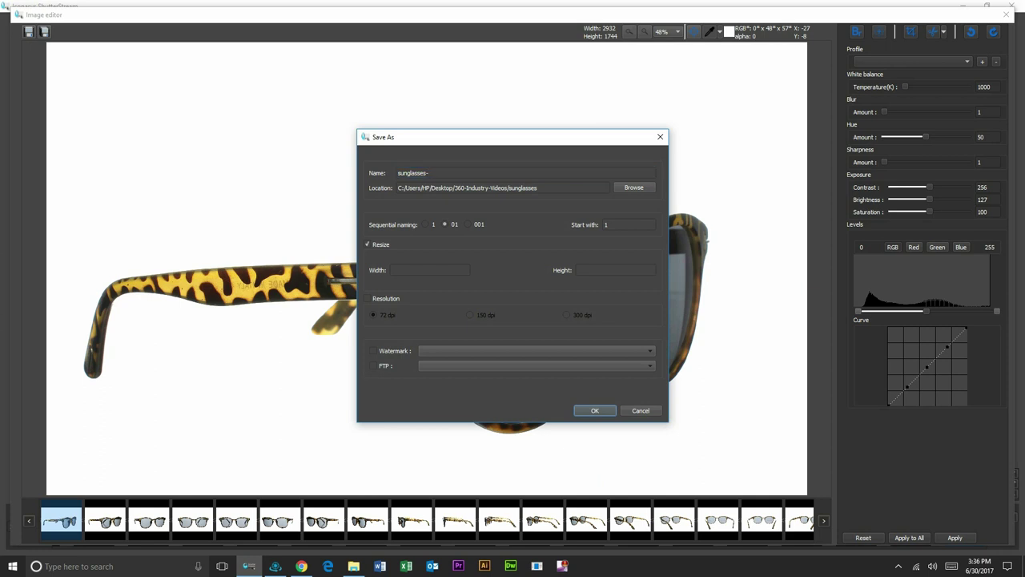
pyautogui.click(429, 270)
pyautogui.write('1000')
pyautogui.press('Return')
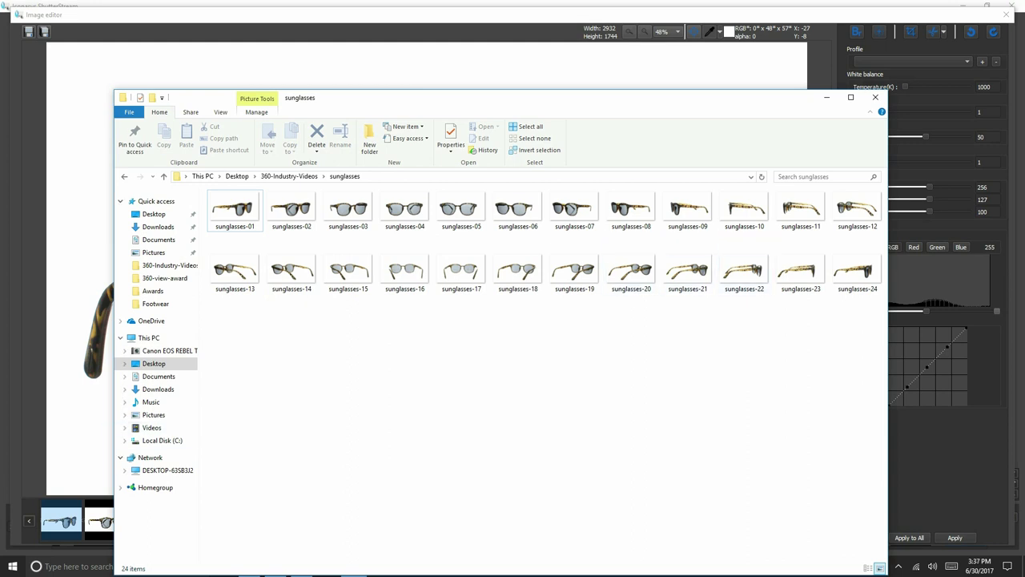
# - Close the image editor, switch to 360 View Creator and place the sunglasses folder window over it
pyautogui.hotkey('alt', 'Tab')
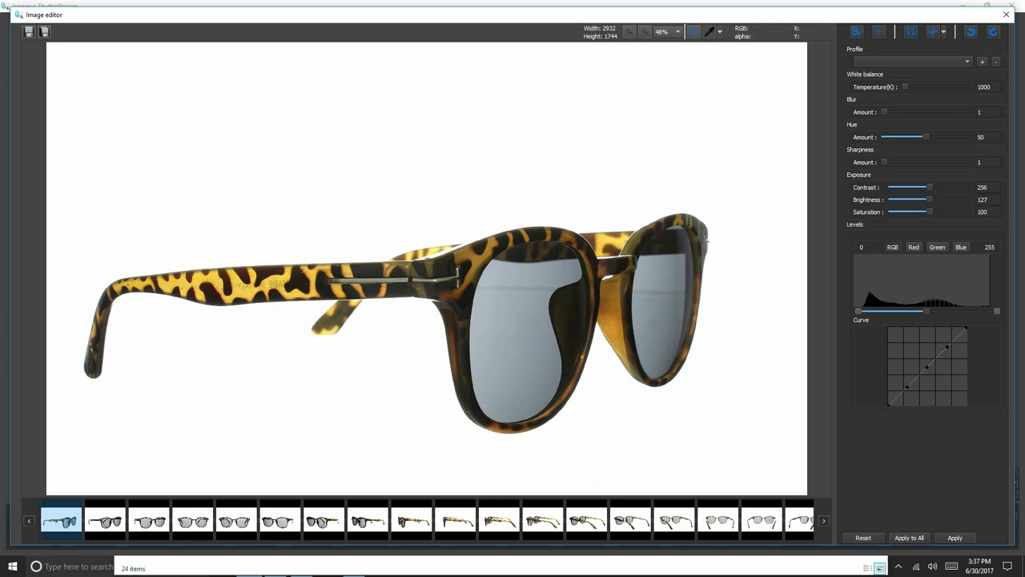
pyautogui.click(1007, 14)
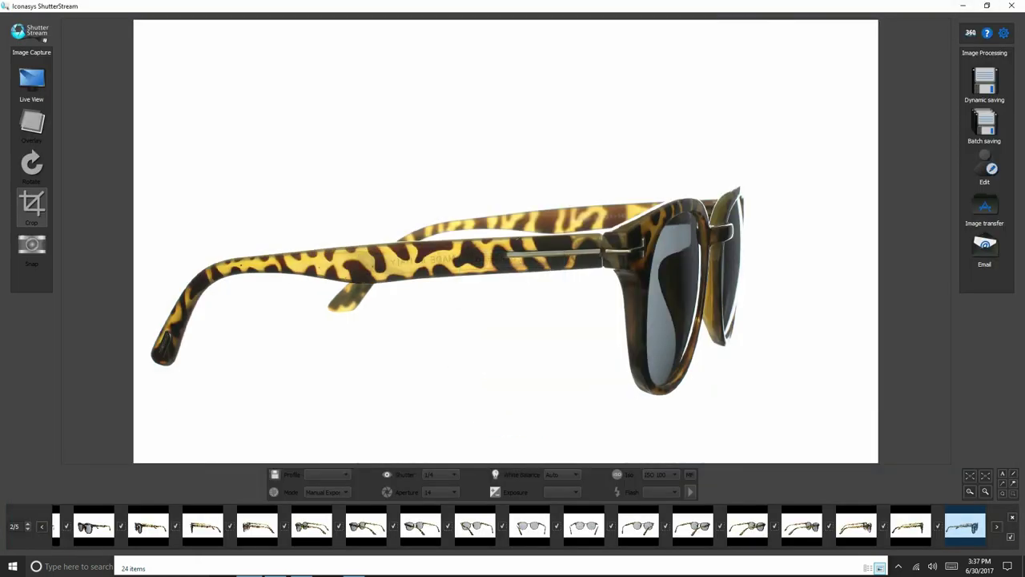
pyautogui.hotkey('alt', 'Tab')
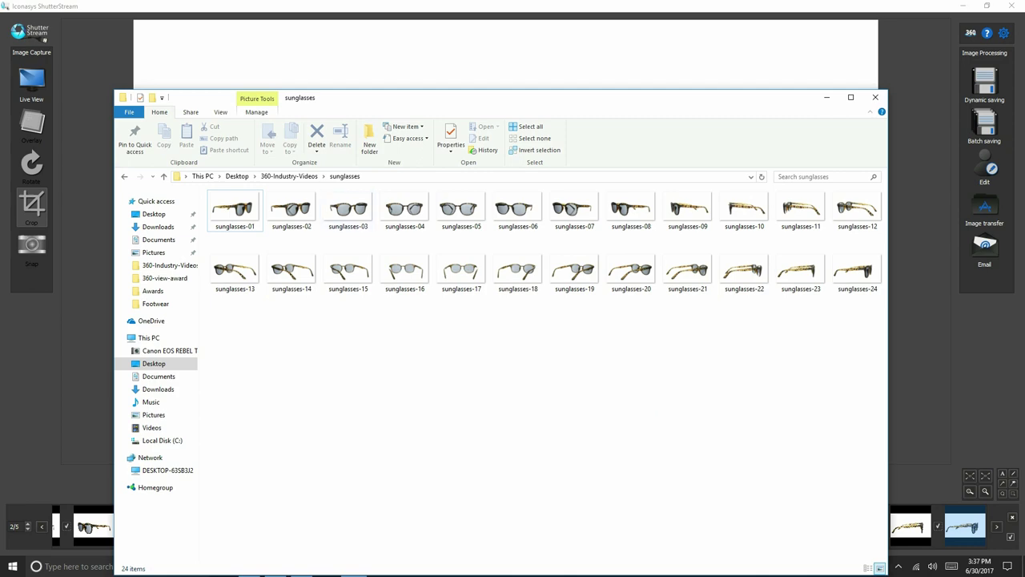
pyautogui.moveTo(513, 97); pyautogui.dragTo(731, 30)
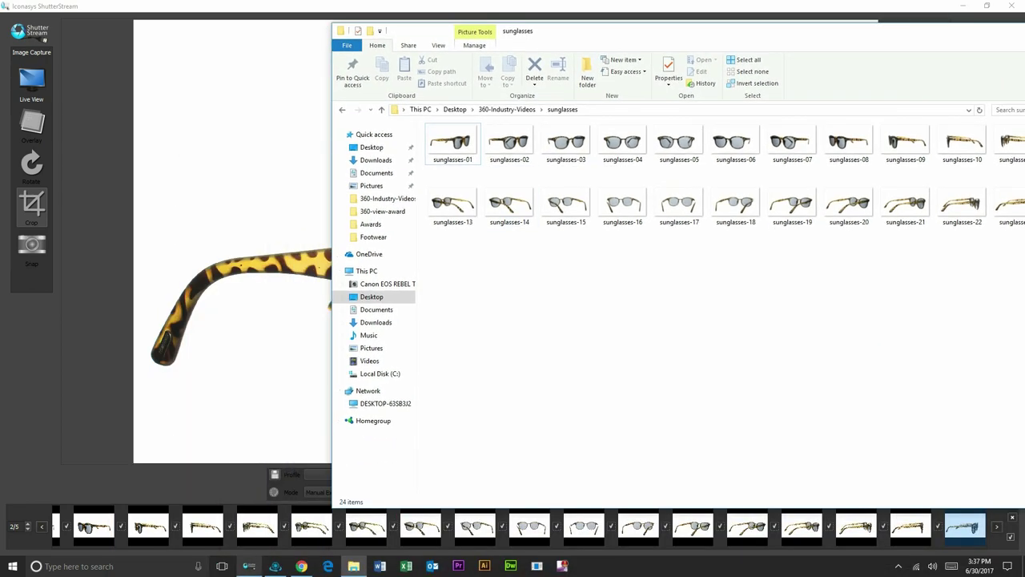
pyautogui.click(276, 566)
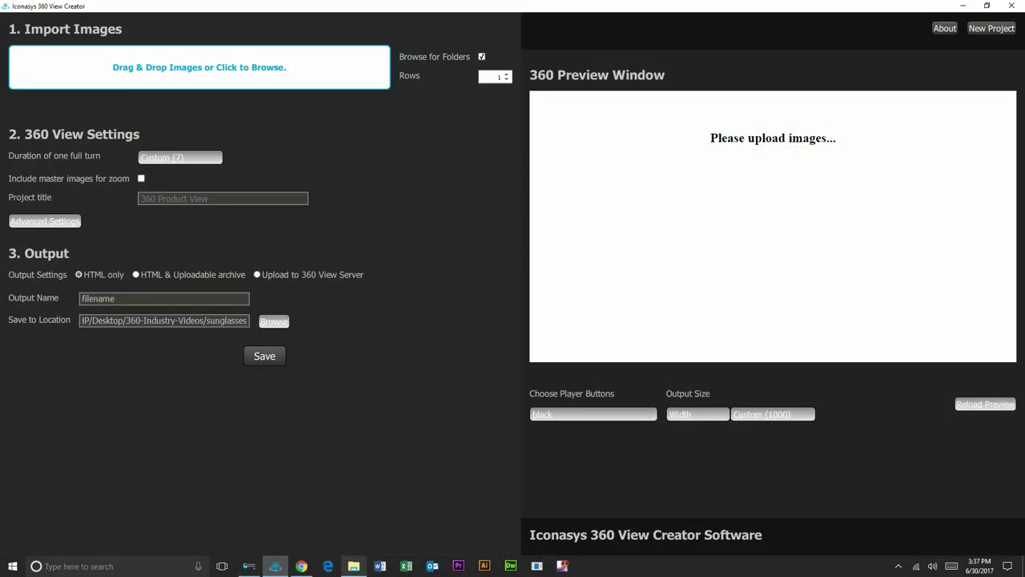
pyautogui.click(353, 565)
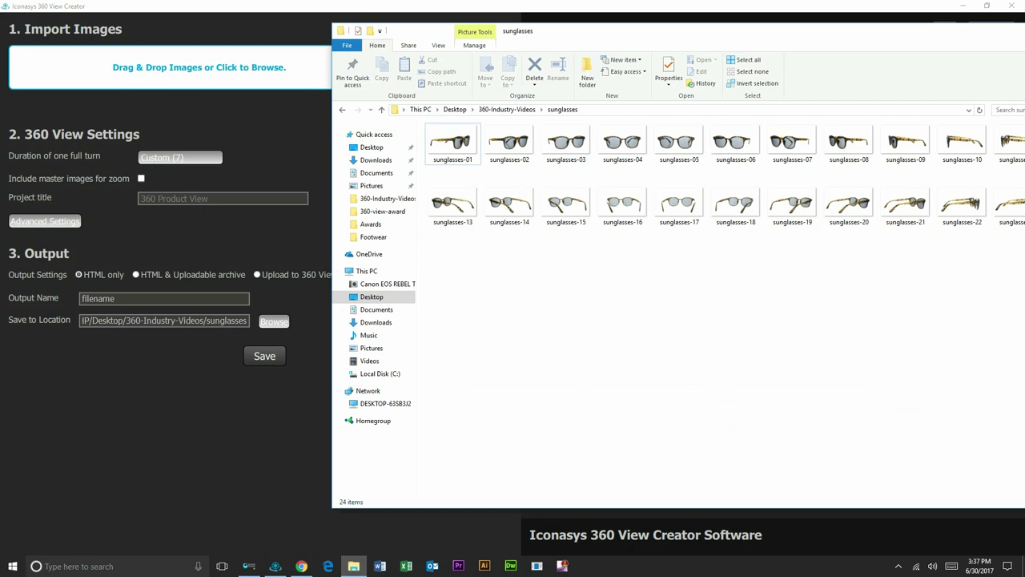
# - Import all 24 images, sunglasses-01 to sunglasses-24, from the sunglasses folder into 360 View Creator
pyautogui.click(453, 144)
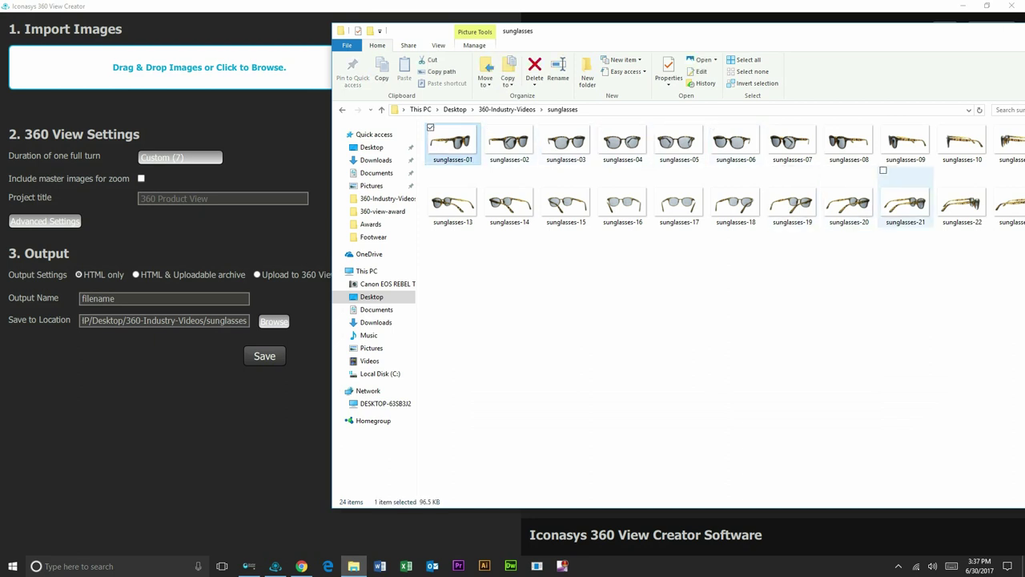
pyautogui.keyDown('shift'); pyautogui.click(1015, 202); pyautogui.keyUp('shift')
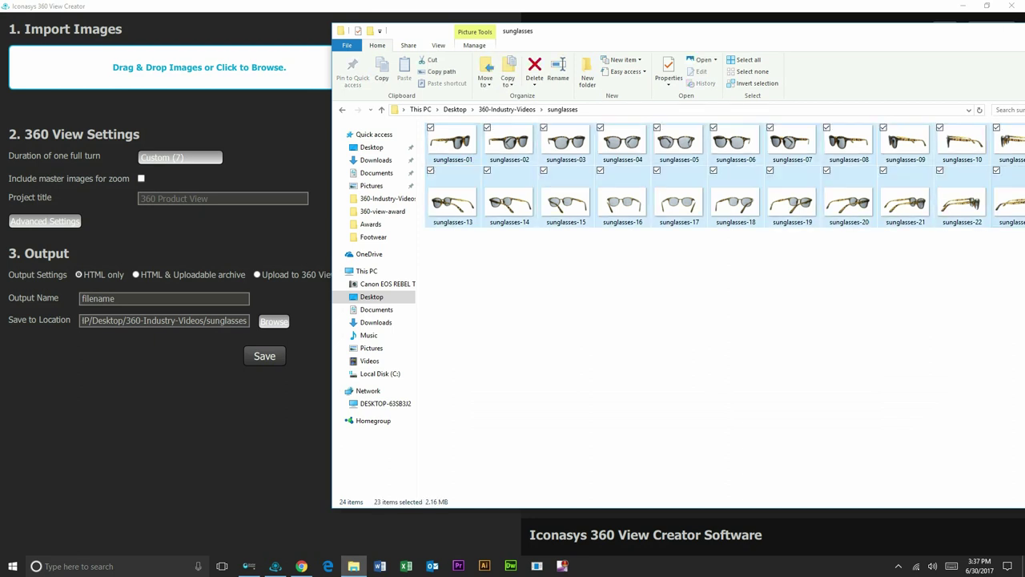
pyautogui.moveTo(681, 31); pyautogui.dragTo(587, 63)
pyautogui.keyDown('shift'); pyautogui.click(981, 232); pyautogui.keyUp('shift')
pyautogui.moveTo(485, 160); pyautogui.dragTo(168, 55)
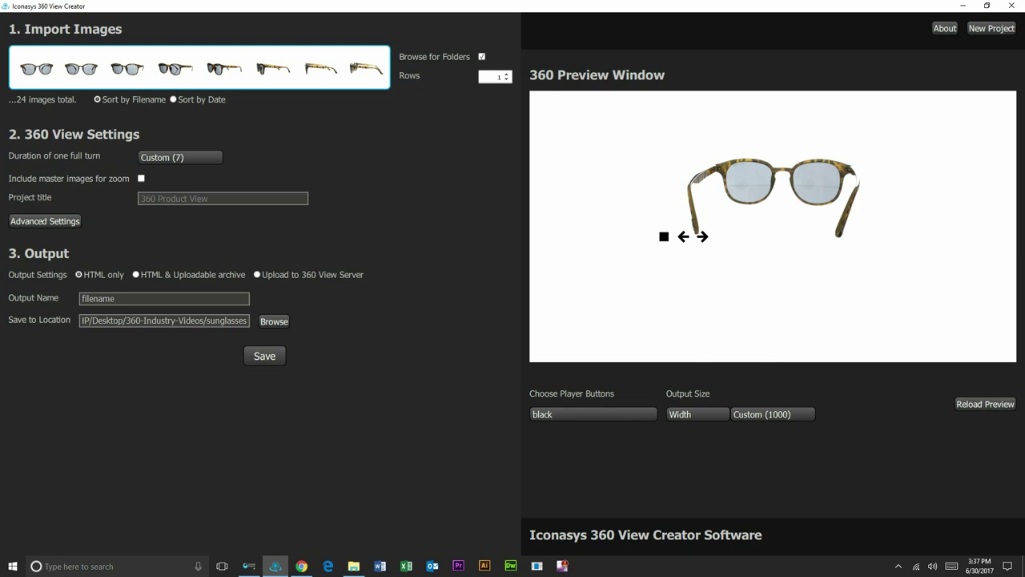
pyautogui.click(867, 239)
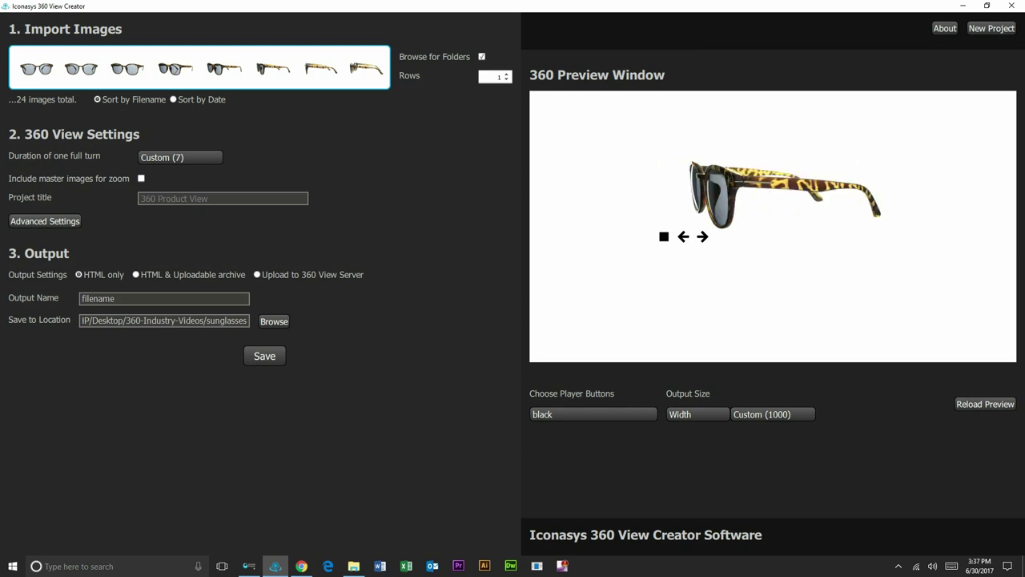
# - Name the output "sunglasses" and save the 360 view as HTML only in the sunglasses folder
pyautogui.doubleClick(98, 298)
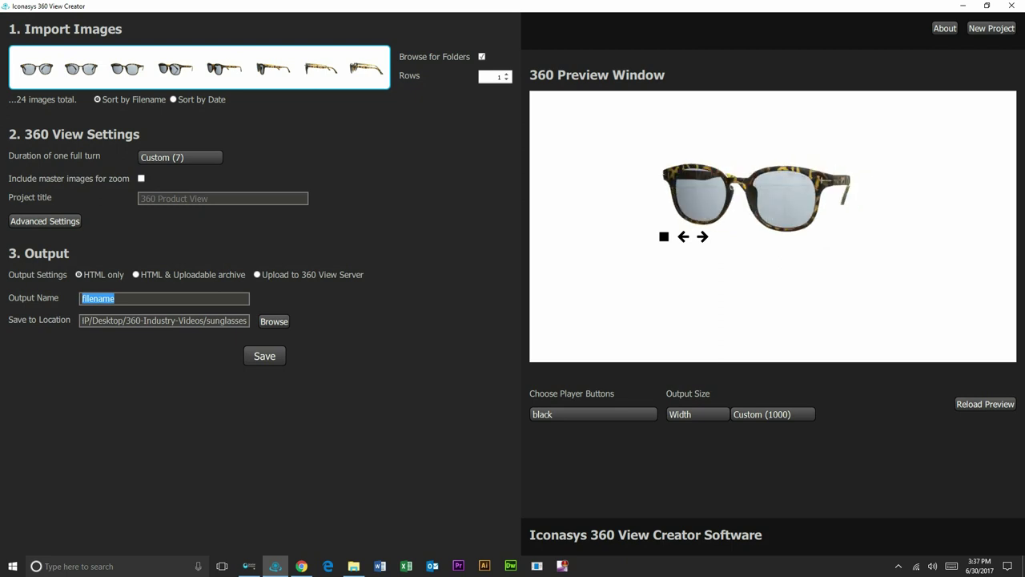
pyautogui.write('sungl')
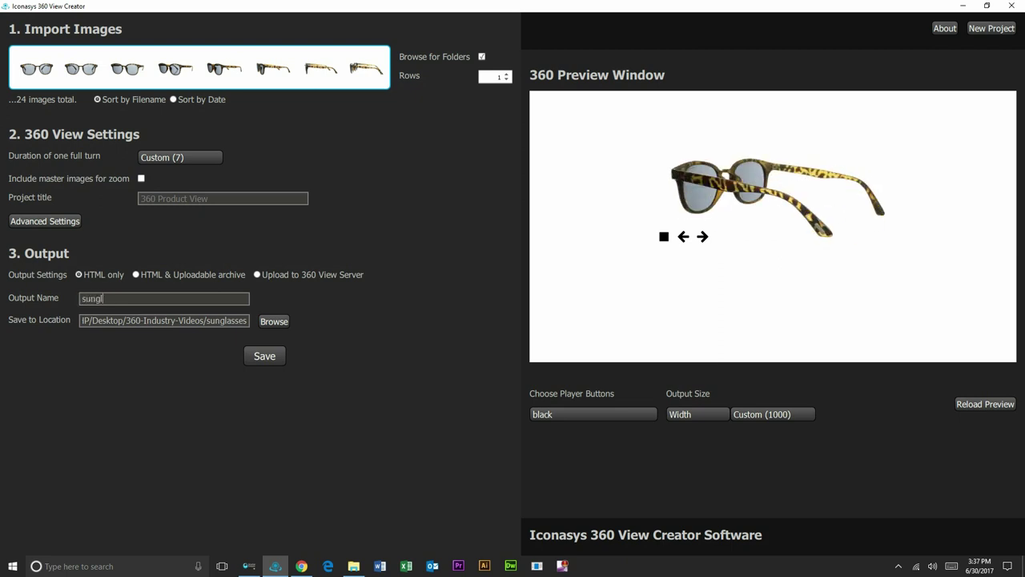
pyautogui.write('asses')
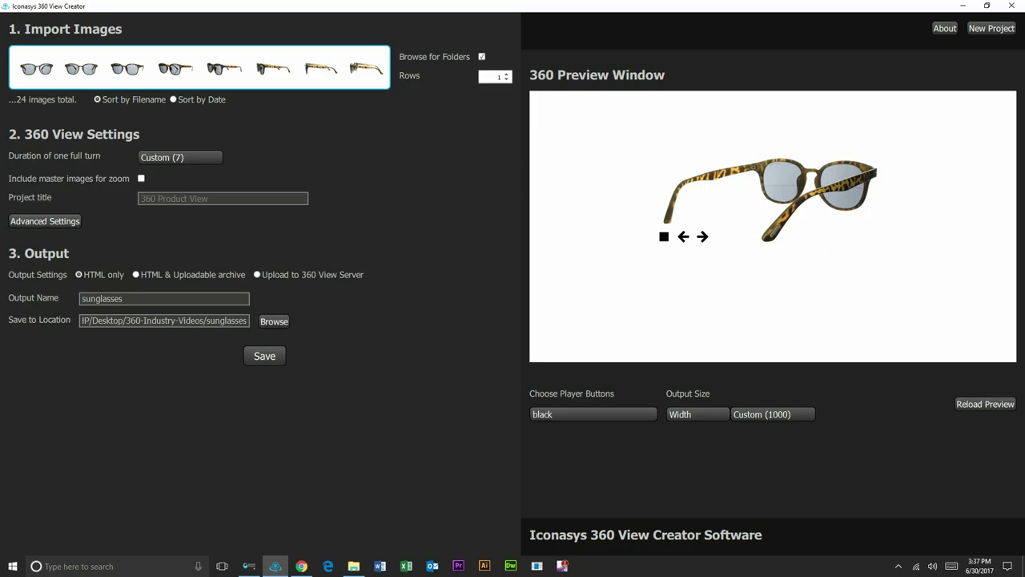
pyautogui.click(265, 356)
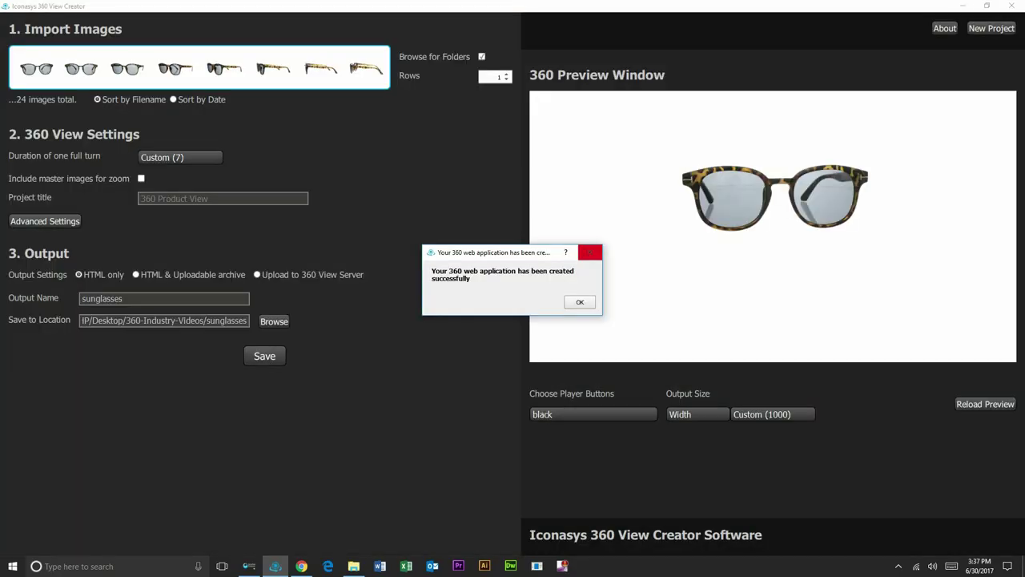
pyautogui.press('Return')
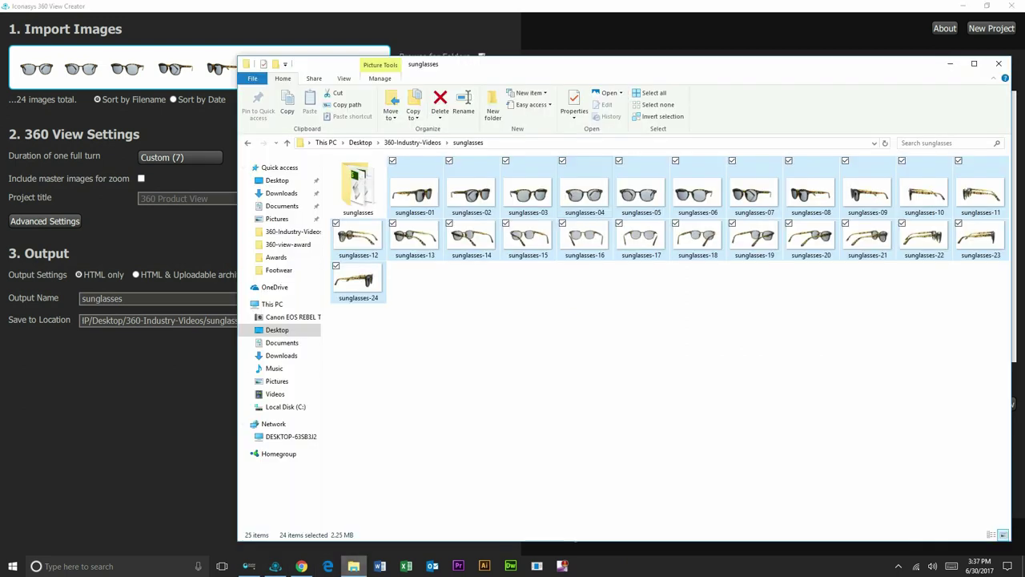
# - Open the index page from the generated sunglasses output folder in Chrome and play the 360 spin
pyautogui.doubleClick(358, 189)
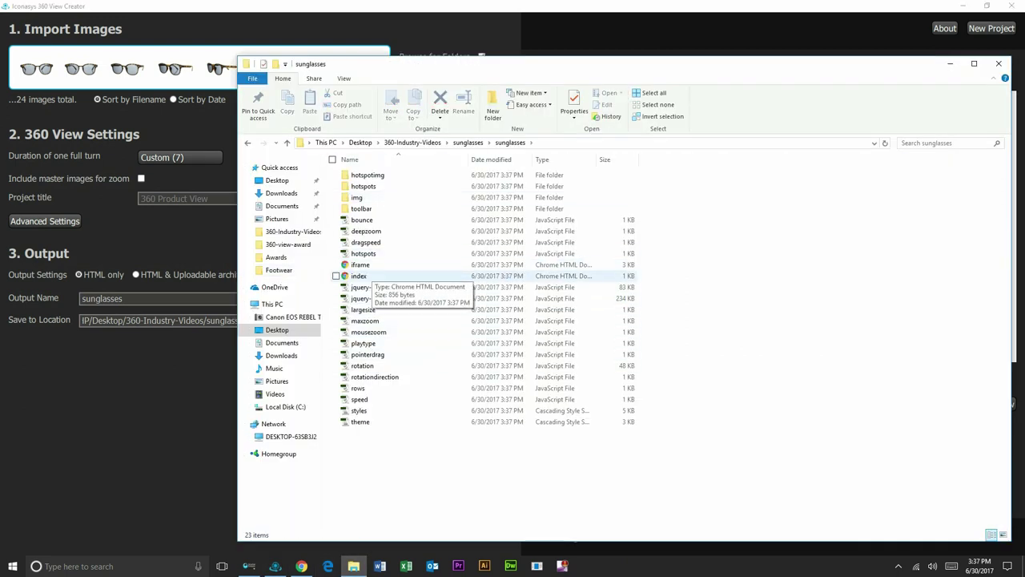
pyautogui.click(358, 276)
pyautogui.doubleClick(358, 275)
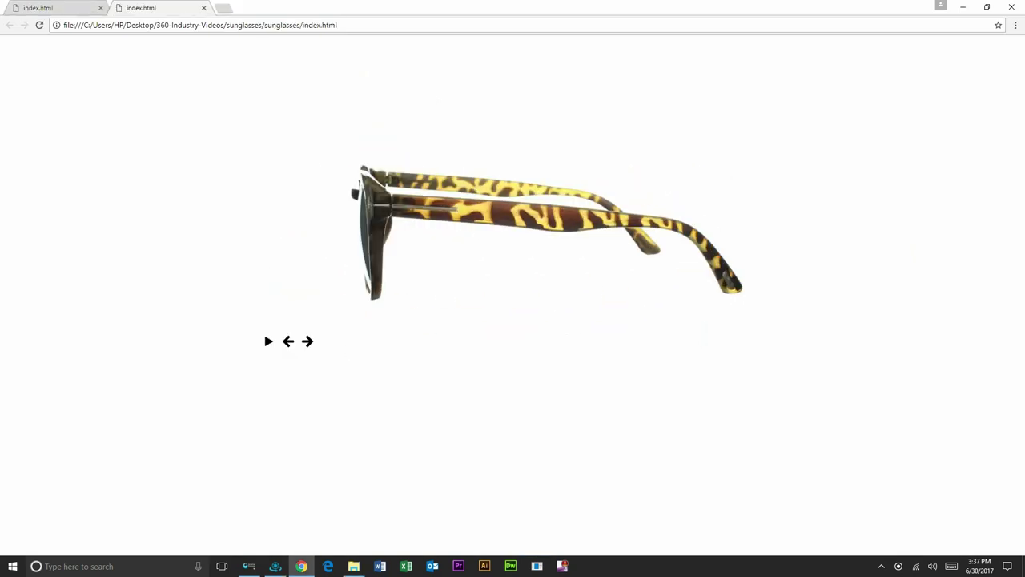
pyautogui.click(269, 341)
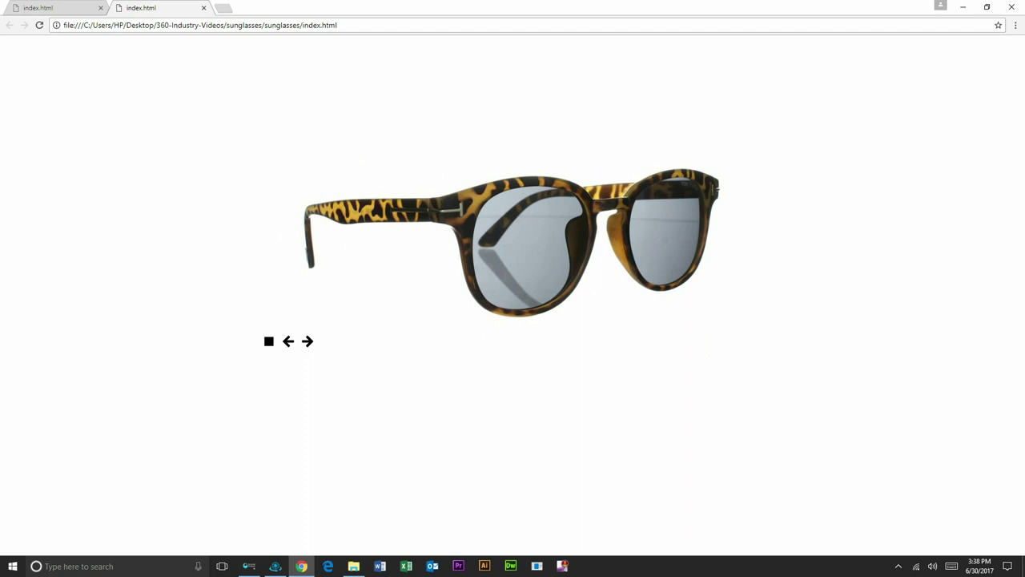